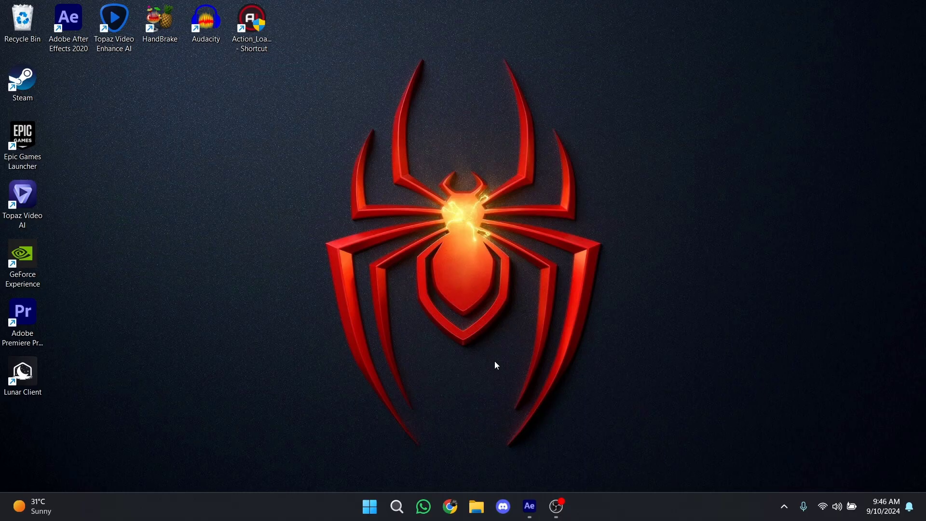
Step: Restore the Smooth Agressive Zooms Tutorial project window from the taskbar
left_click(529, 463)
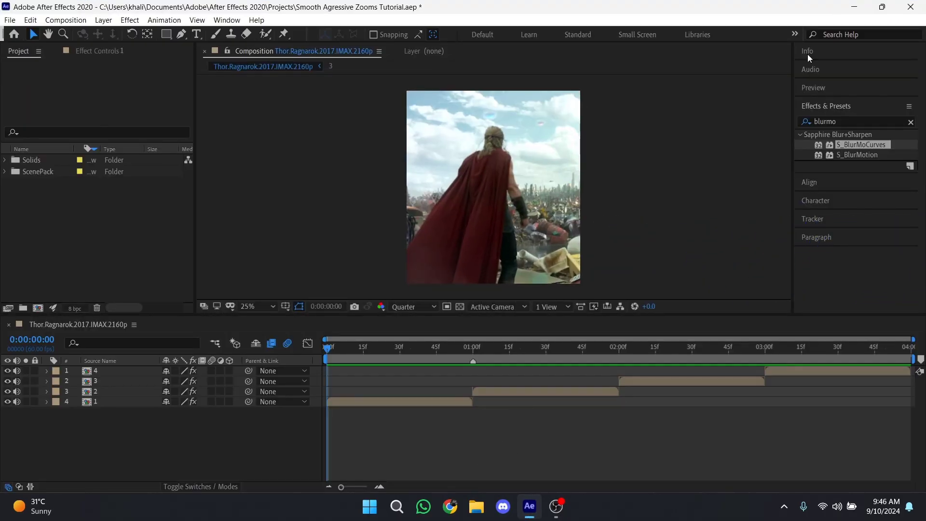
Step: Select the first Thor clip and add Adjustment Layer 3 directly above it with Ctrl+Alt+Y
left_click(832, 104)
left_click(438, 424)
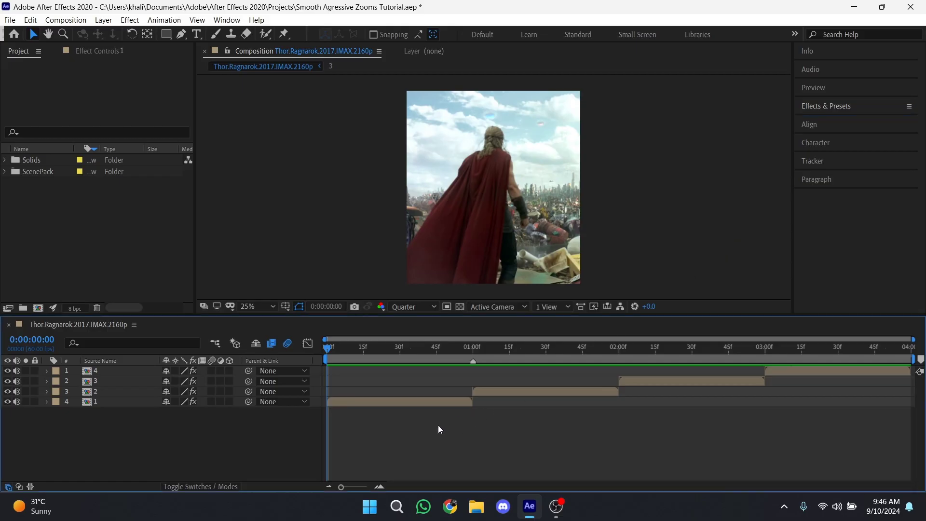
left_click(435, 404)
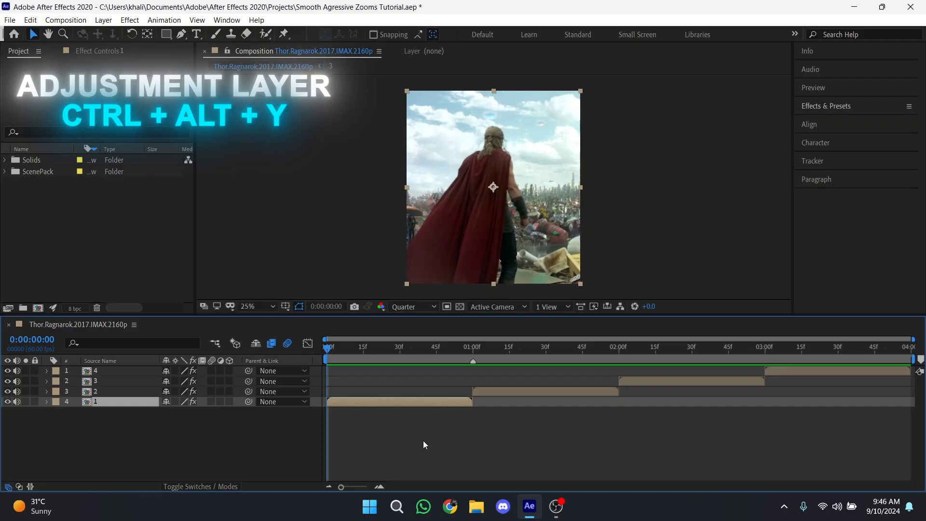
key("ctrl+alt+y")
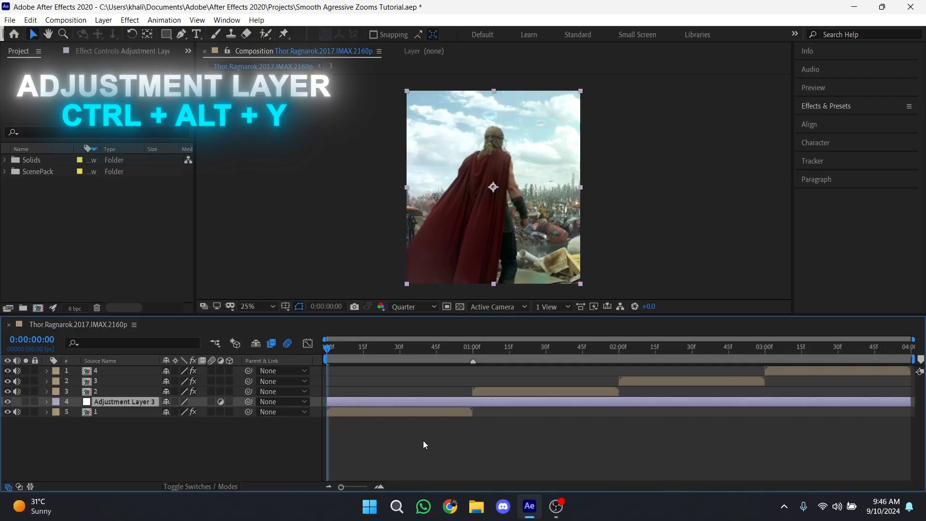
right_click(292, 457)
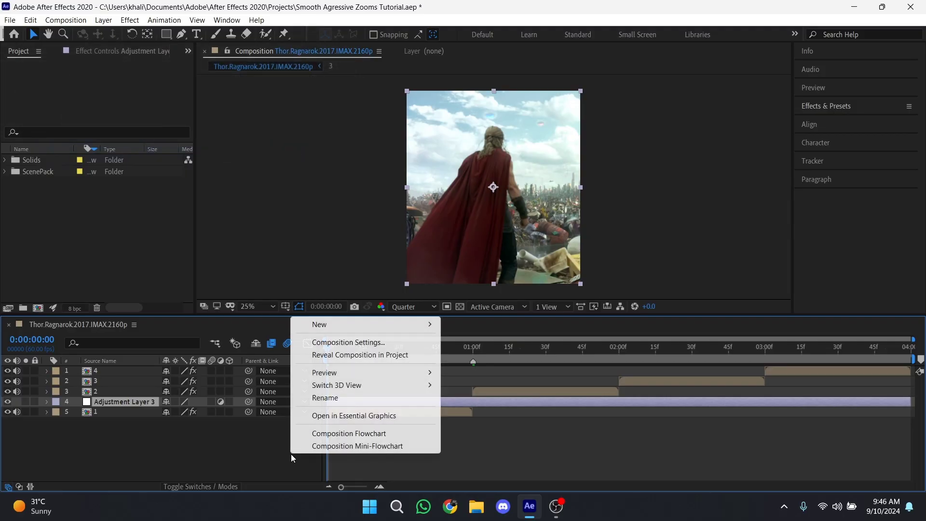
mouse_move(333, 330)
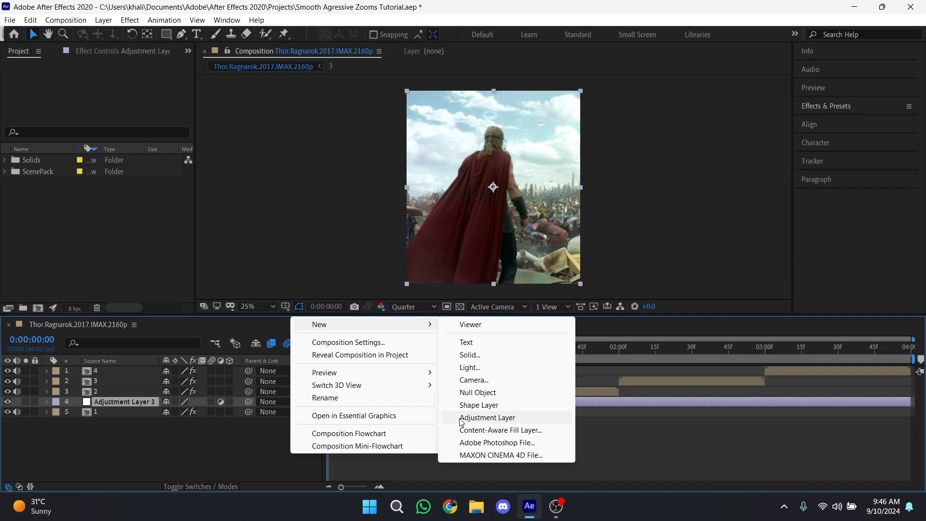
left_click(611, 444)
Step: Split Adjustment Layer 3 at 01:00f, where the second clip starts, and delete the later part
left_click(470, 405)
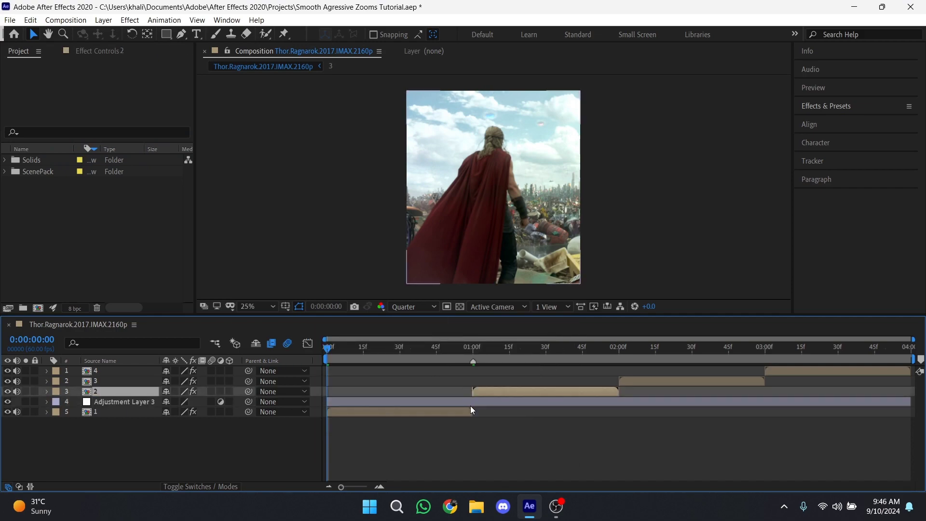
left_click(474, 392)
key("i")
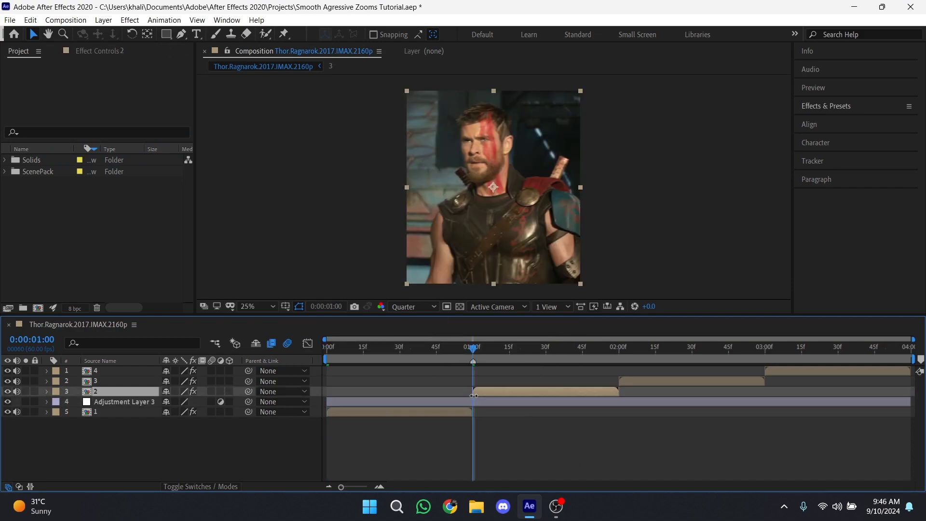
left_click(483, 402)
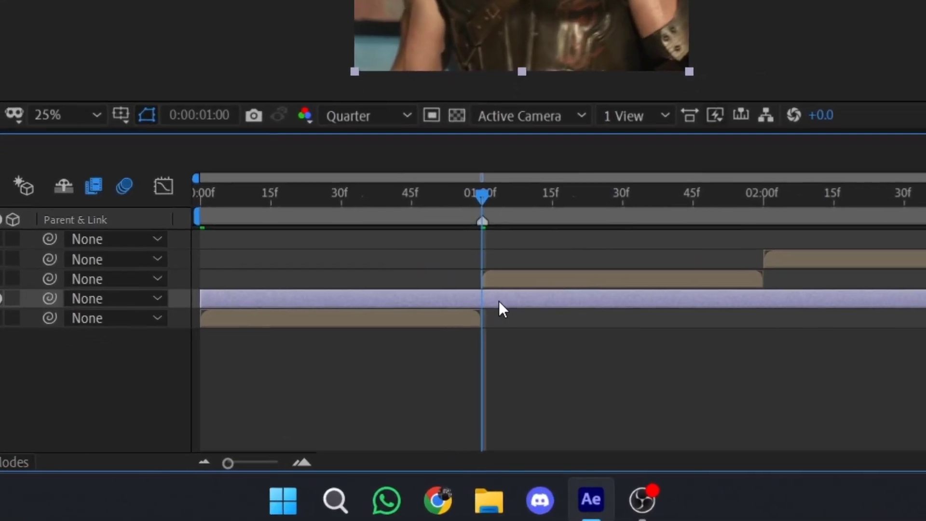
key("ctrl+shift+d")
key("Delete")
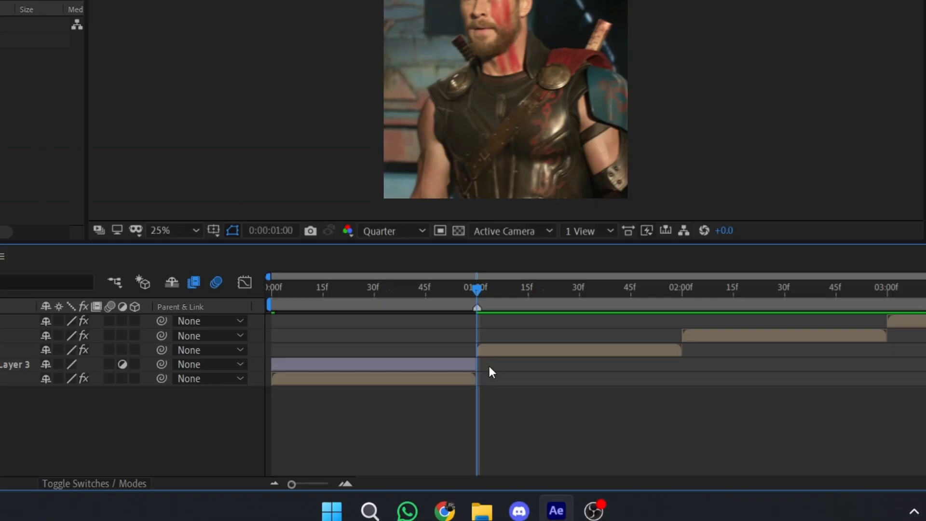
key("Home")
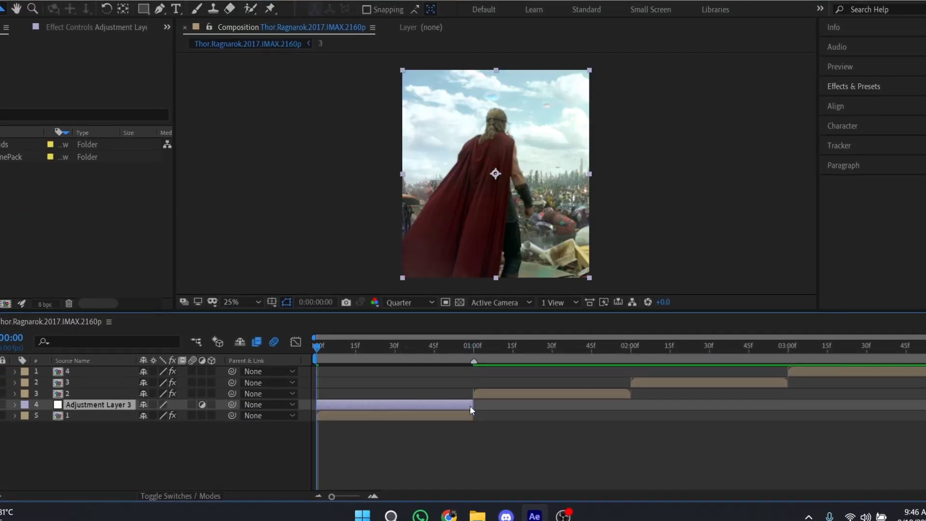
left_click(860, 89)
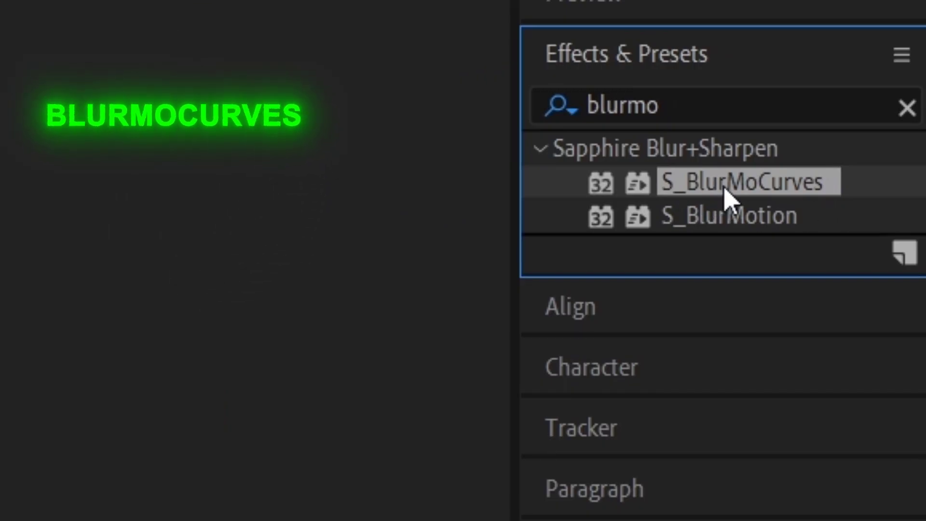
Step: Drag S_BlurMoCurves from Effects & Presets onto Adjustment Layer 3
left_click_drag(726, 198, 202, 324)
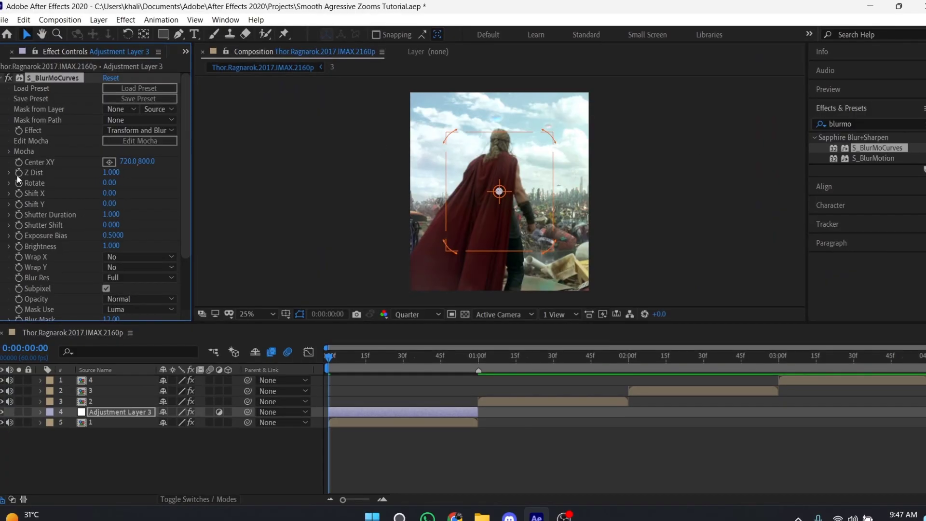
Step: In S_BlurMoCurves, uncheck Subpixel and set Blur Mask to 0
left_click(106, 288)
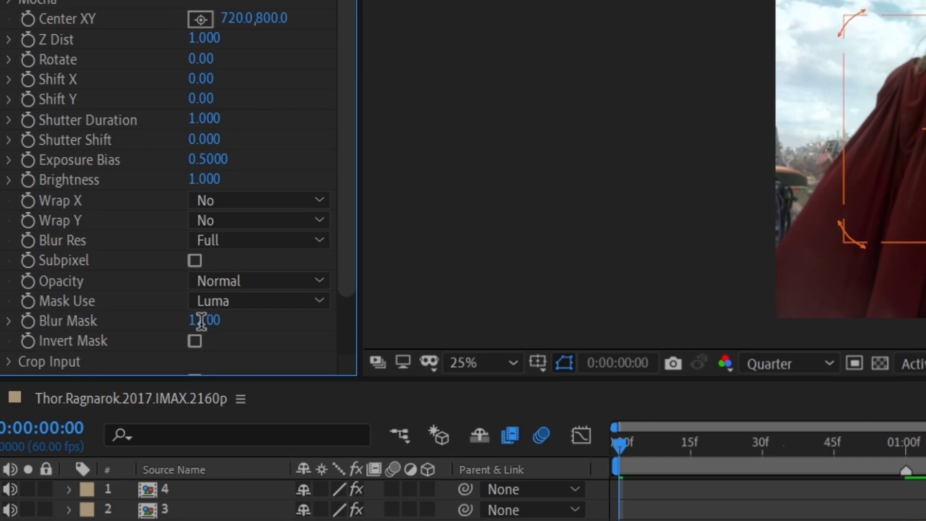
left_click(203, 320)
type("0")
key("Return")
scroll(30, 140, "up", 2)
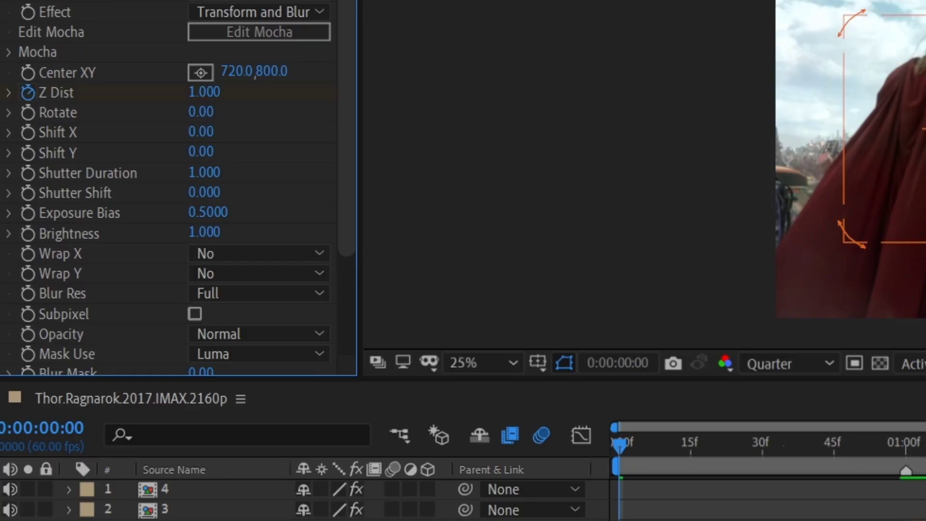
Step: At the layer's last frame, set Z Dist to 0.400 and move Center XY to 720, 484
key("End")
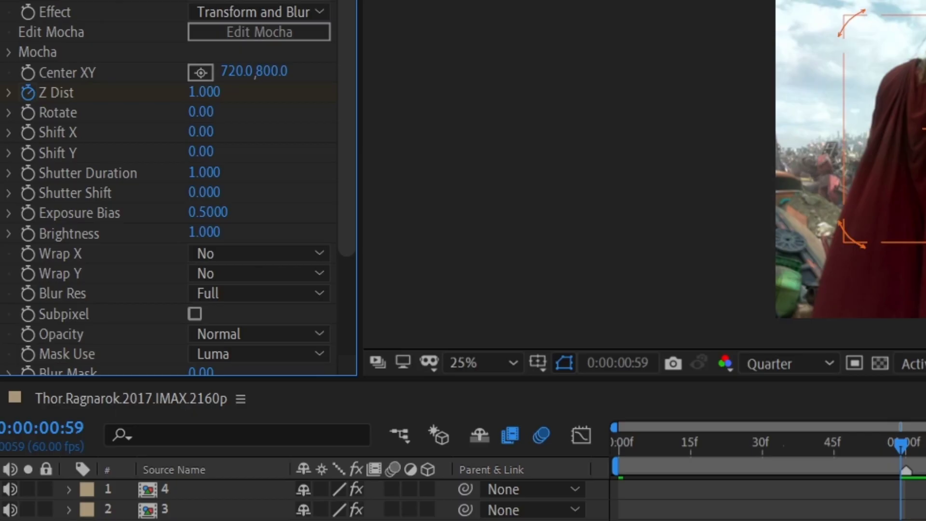
left_click(201, 93)
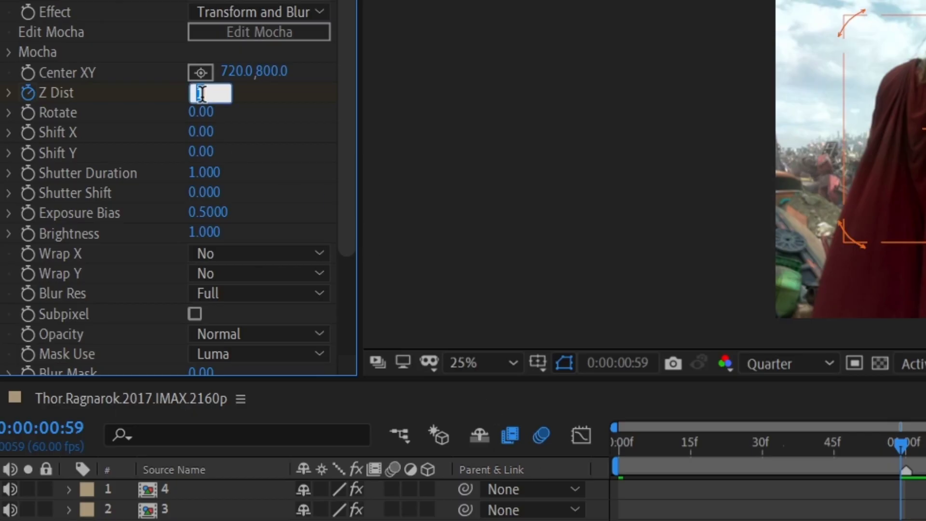
type("0.4")
key("Return")
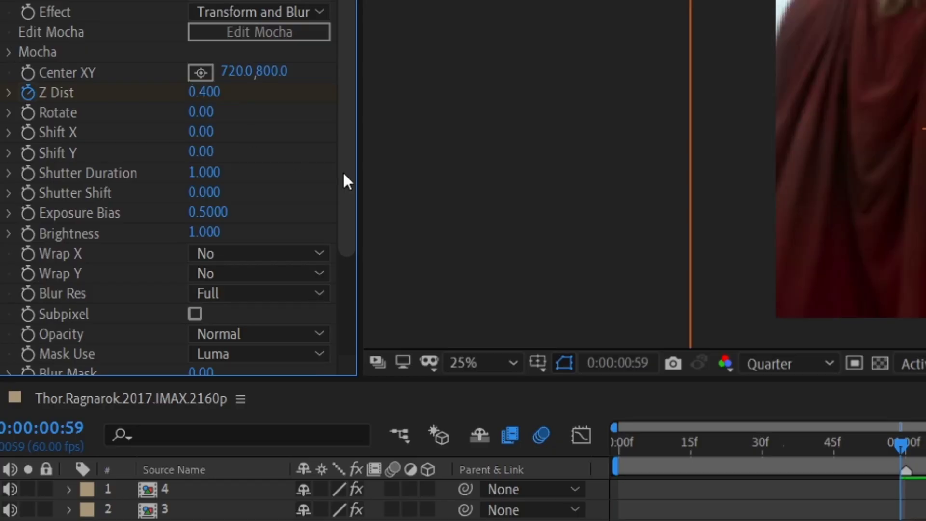
left_click_drag(275, 77, 237, 72)
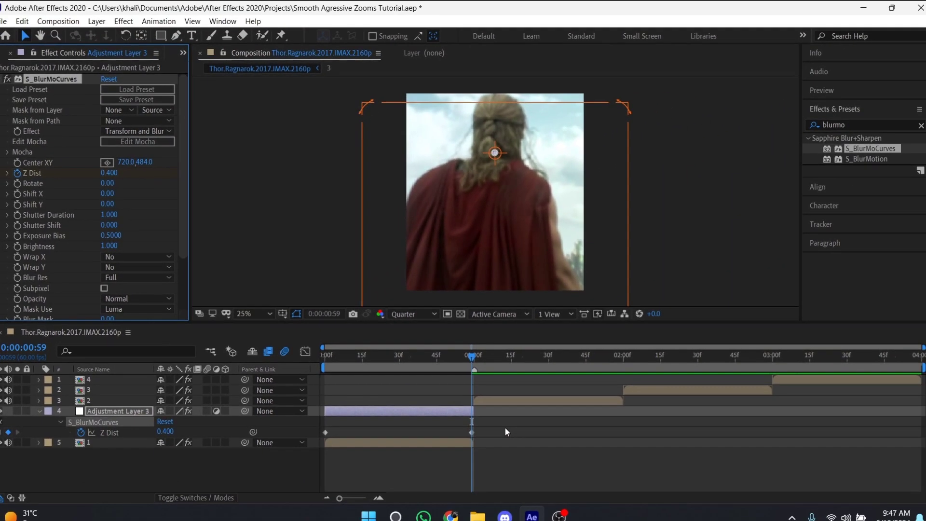
left_click_drag(505, 428, 306, 437)
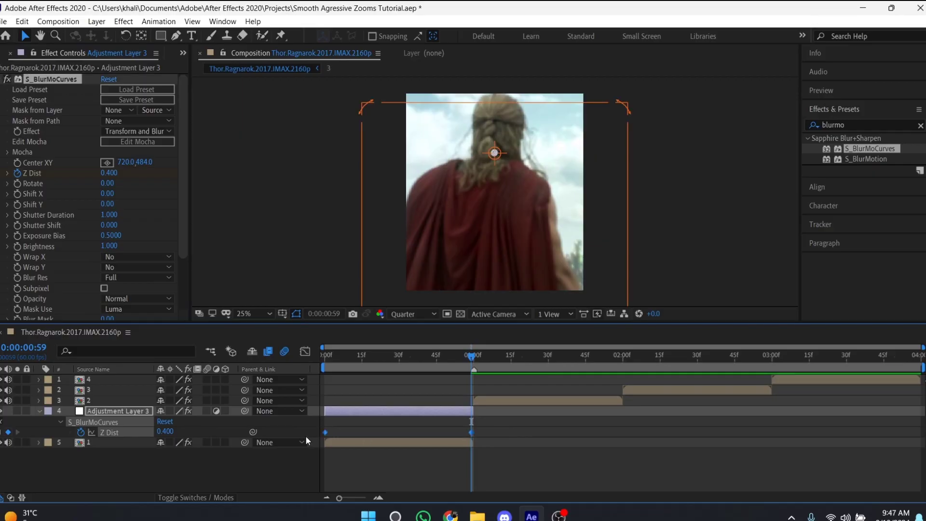
Step: Apply Keyframe Assistant > Easy Ease to both Z Dist keyframes
right_click(473, 431)
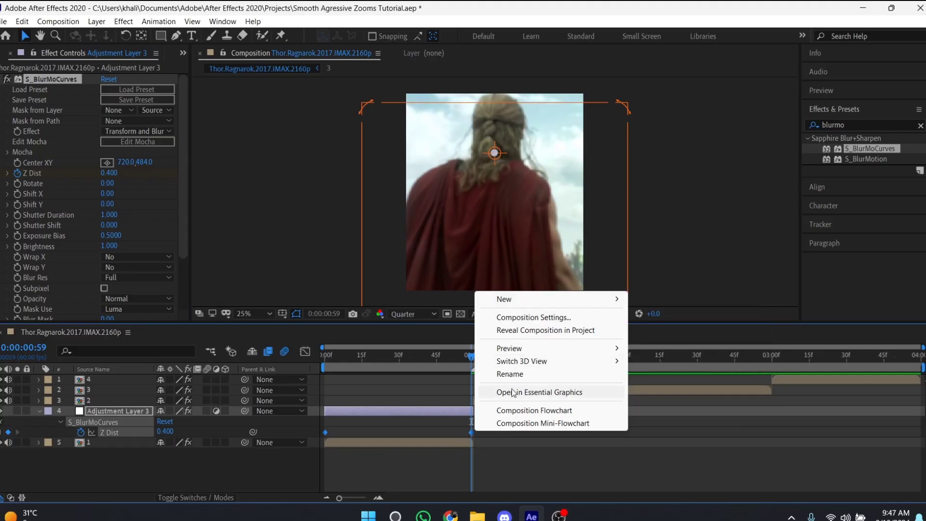
left_click(479, 482)
left_click_drag(491, 427, 311, 444)
right_click(470, 433)
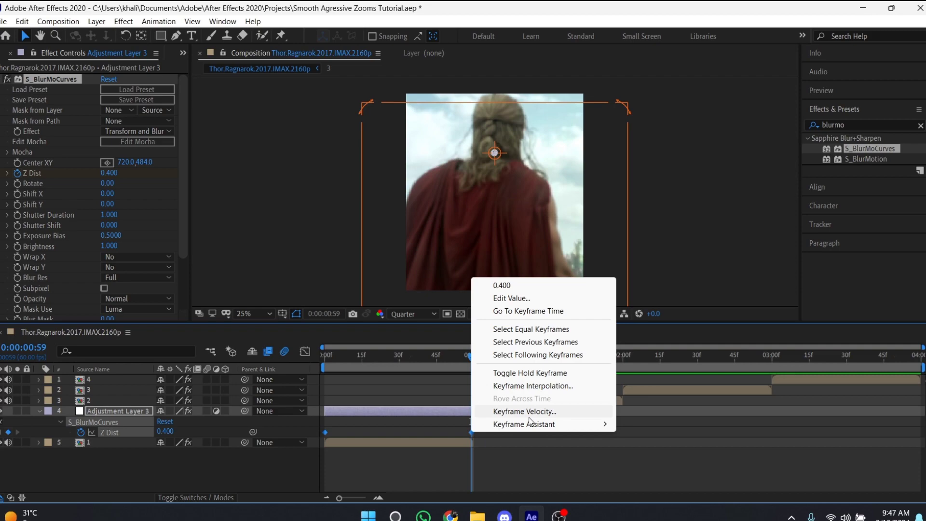
mouse_move(554, 424)
left_click(685, 351)
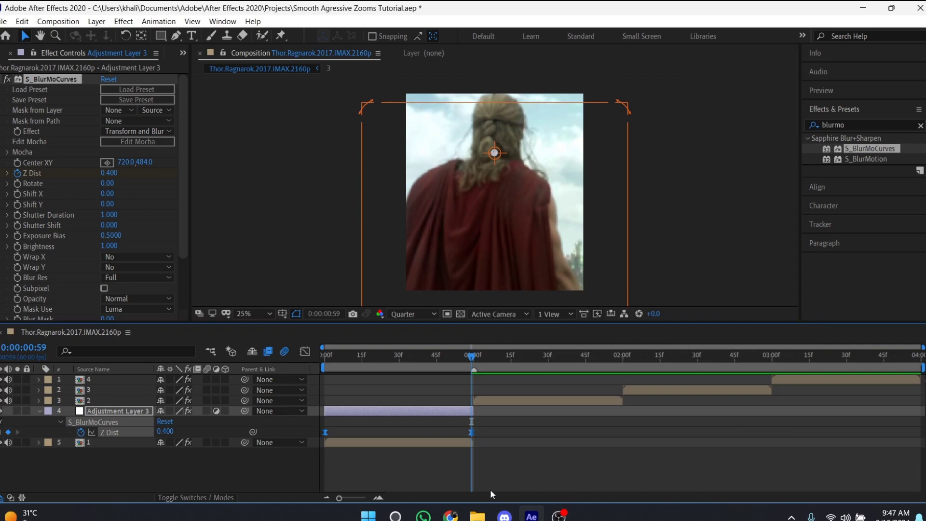
key("Home")
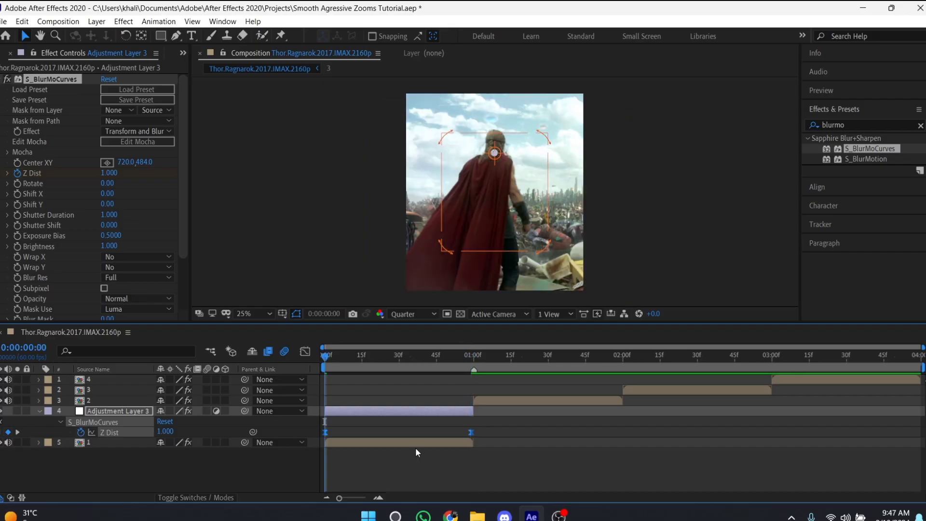
Step: In the Graph Editor, drag both Z Dist Bezier handles for a sharp ease into 0.400
left_click(305, 352)
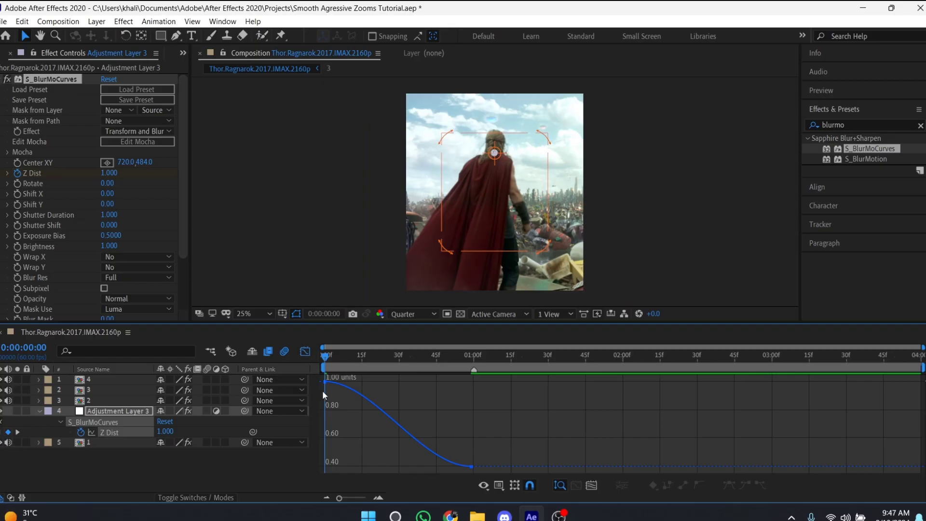
mouse_move(326, 384)
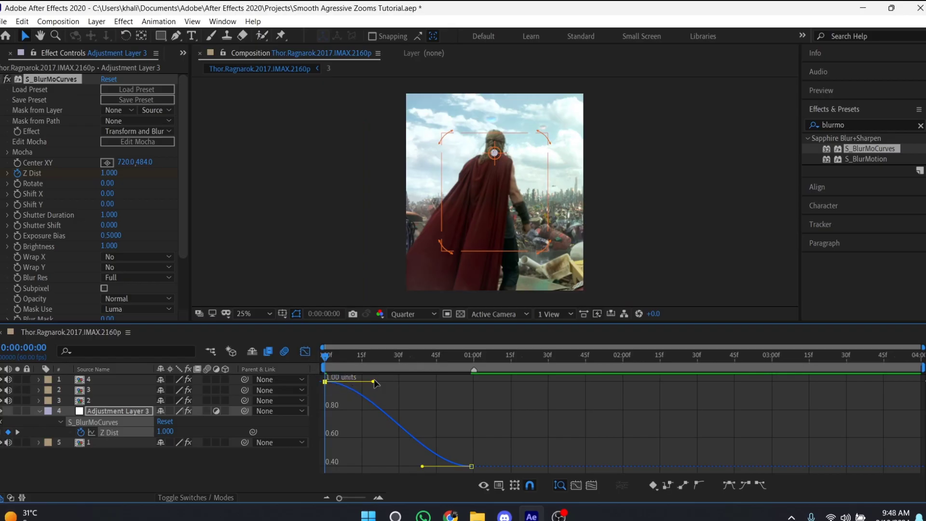
left_click_drag(374, 382, 351, 420)
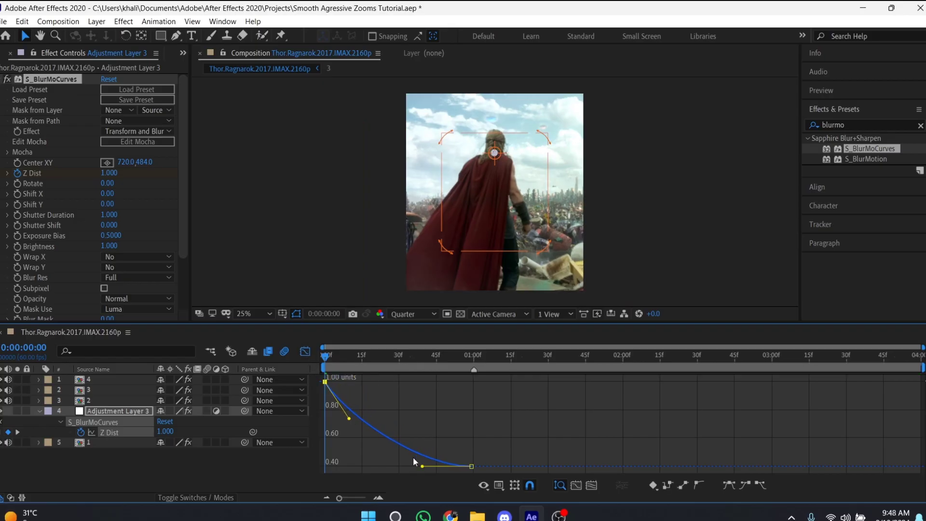
left_click_drag(423, 466, 442, 424)
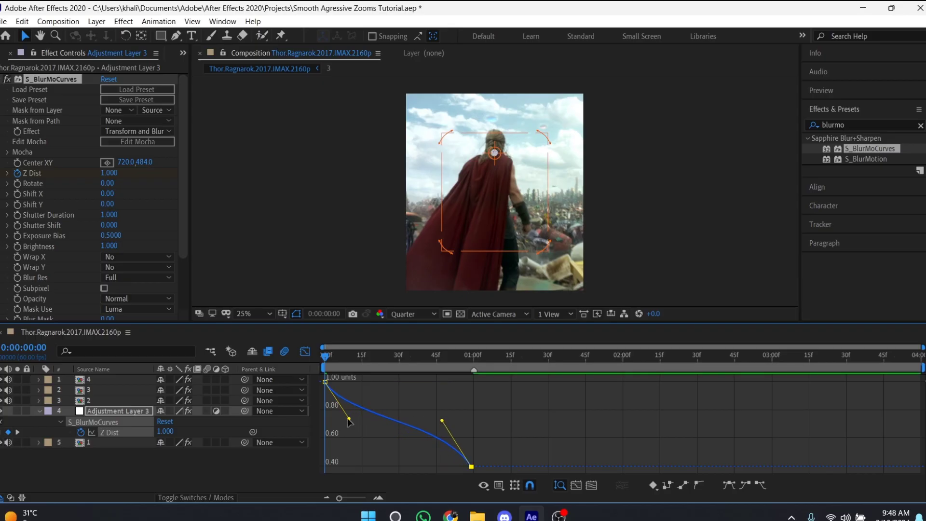
left_click_drag(349, 419, 348, 429)
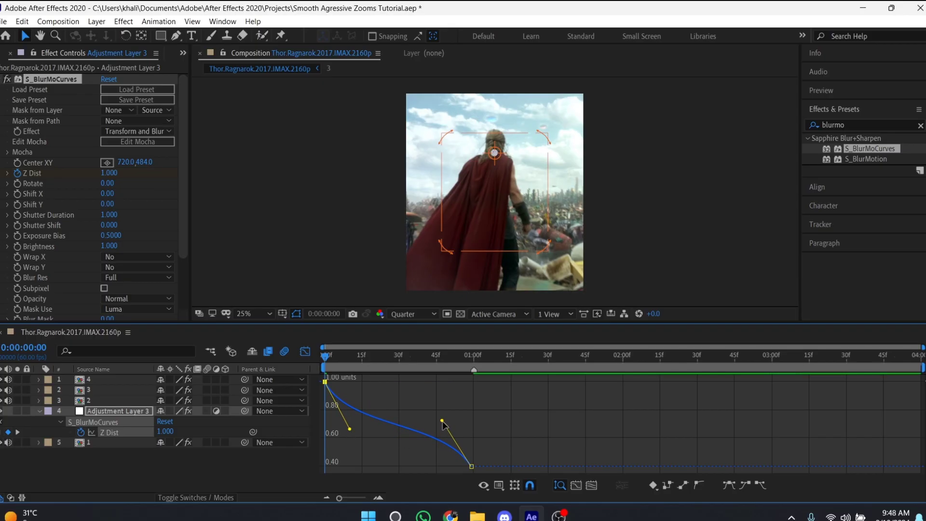
left_click(305, 351)
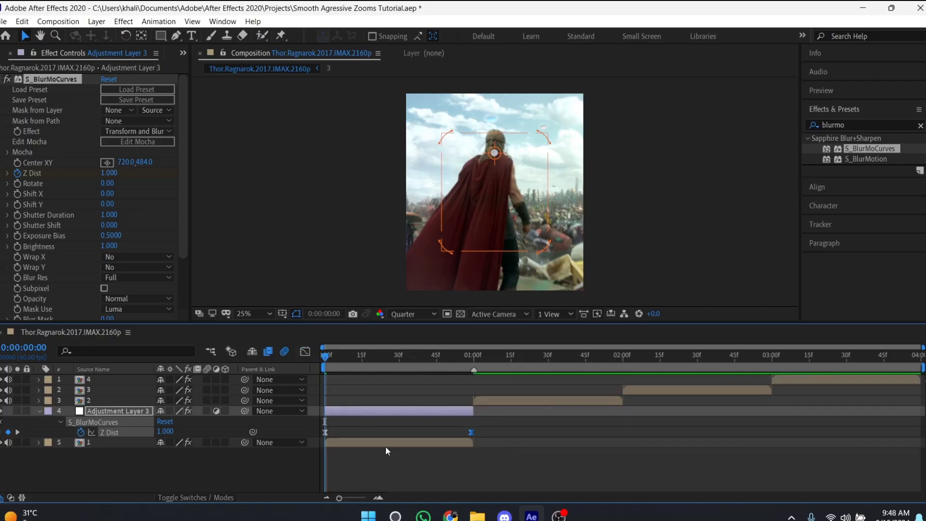
Step: Collapse Adjustment Layer 3's properties and preview the first zoom
key("u")
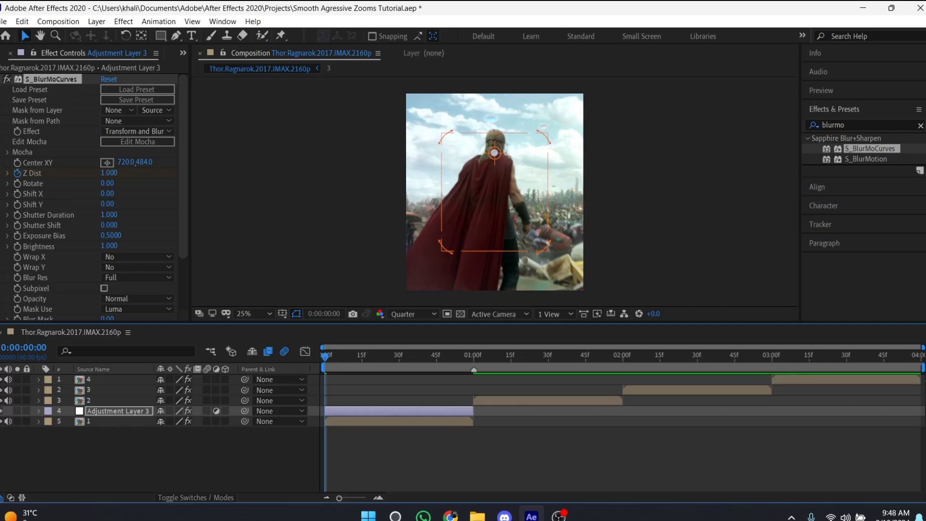
left_click(423, 461)
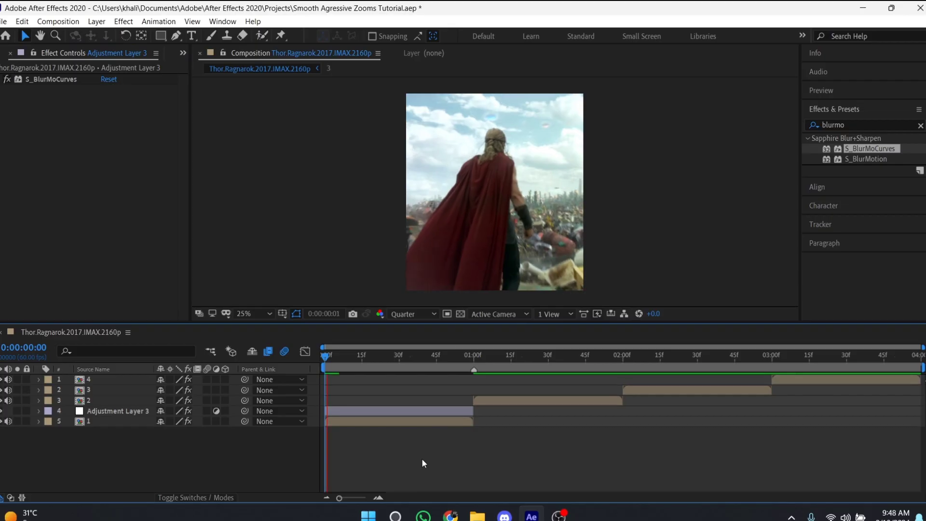
key("space")
Step: Duplicate the zoom adjustment layer three times, starting copies at 1:00, 2:00 and 3:00 above clips 2–4
left_click(421, 409)
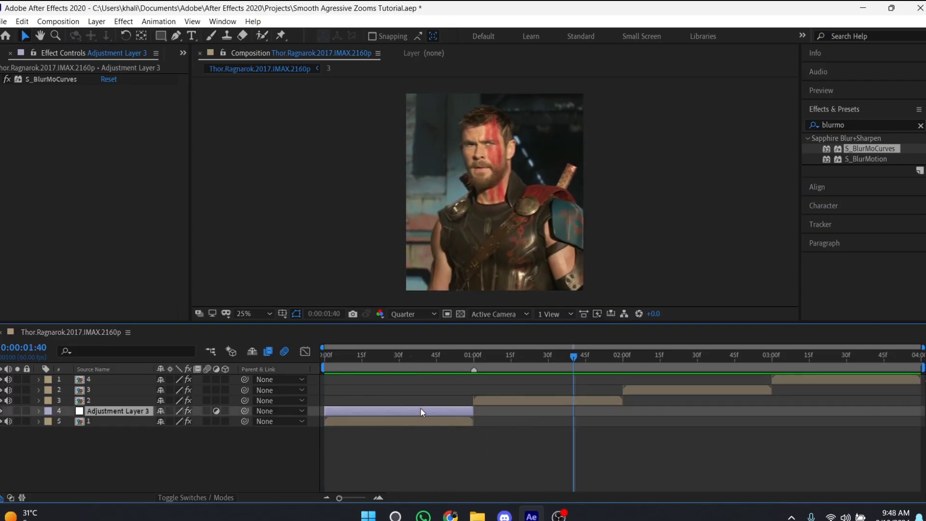
key("ctrl+d")
left_click_drag(421, 409, 476, 399)
key("ctrl+]")
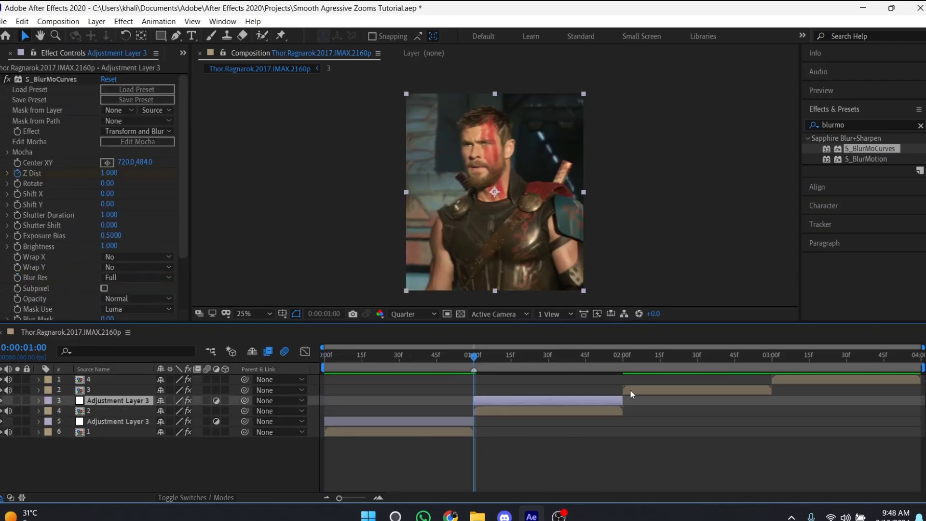
key("ctrl+d")
key("ctrl+bracketright")
key("o")
key("bracketleft")
key("ctrl+d")
key("ctrl+bracketright")
key("o")
key("bracketleft")
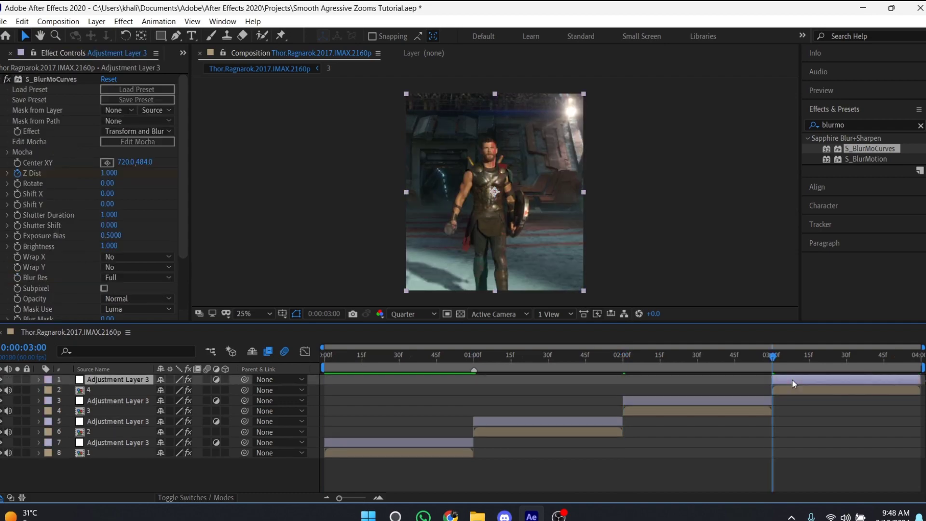
Step: Preview all four zoomed clips from the start
key("Home")
key("space")
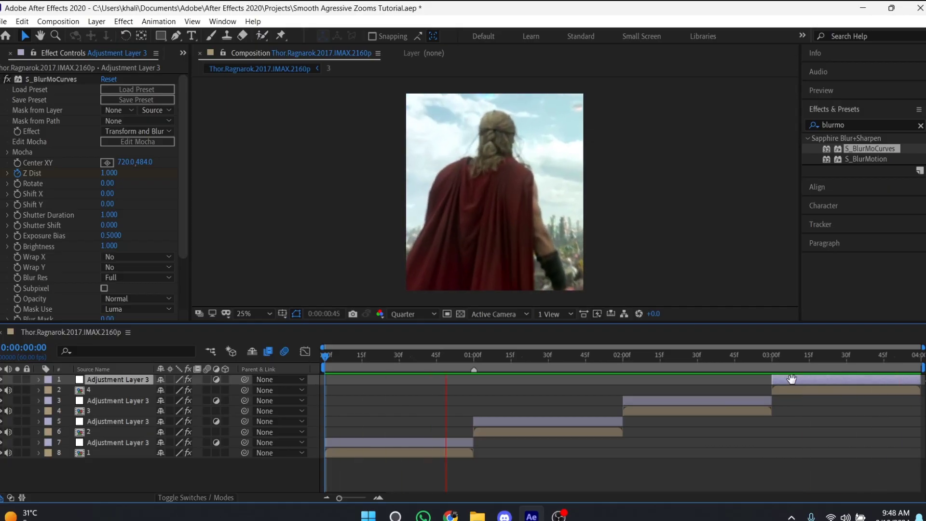
key("space")
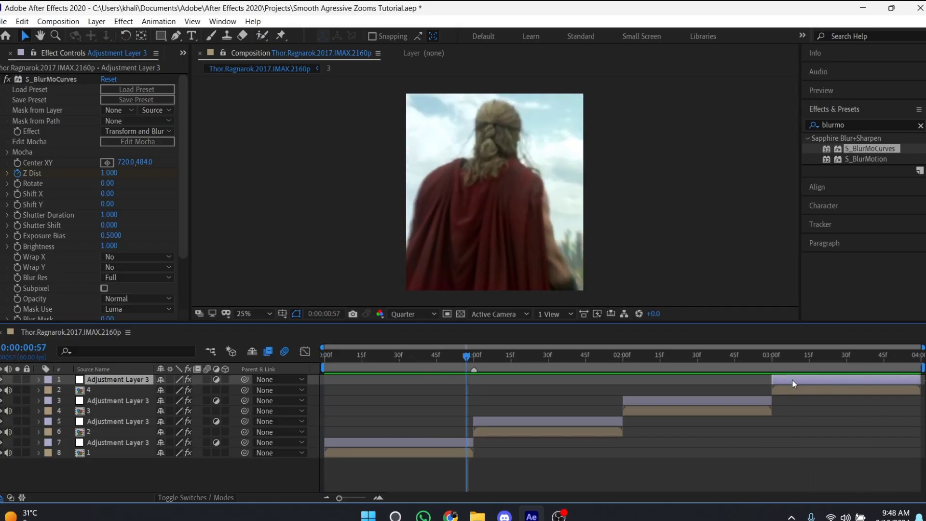
Step: Switch the side panel to the Project contents and select the first clip's adjustment layer
left_click(184, 53)
left_click(208, 66)
left_click(440, 455)
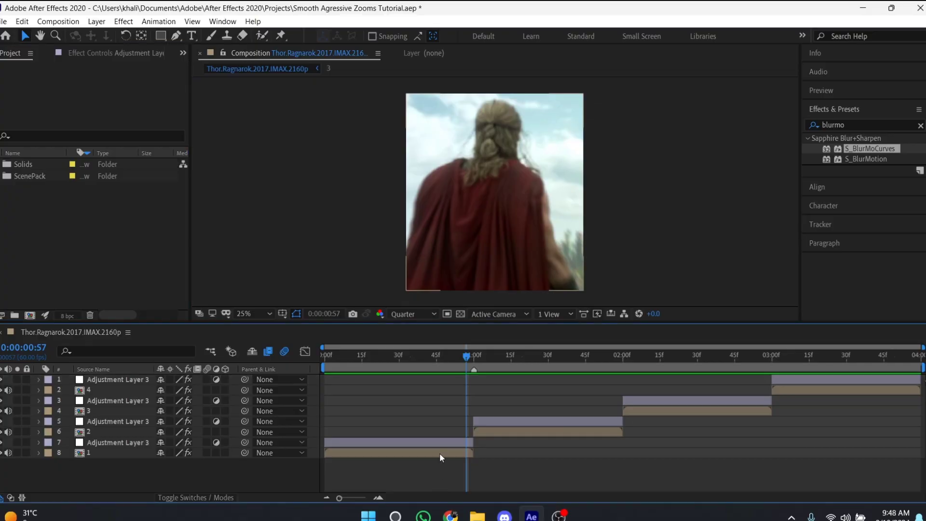
left_click(445, 443)
key("Home")
Step: Time-reverse the Z Dist keyframes on the first and second clips' adjustment layers
key("u")
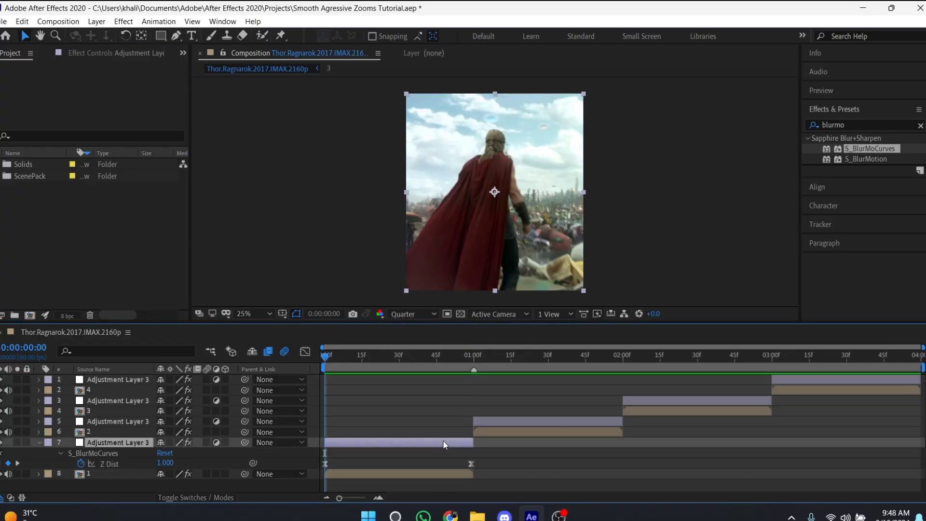
left_click(118, 459)
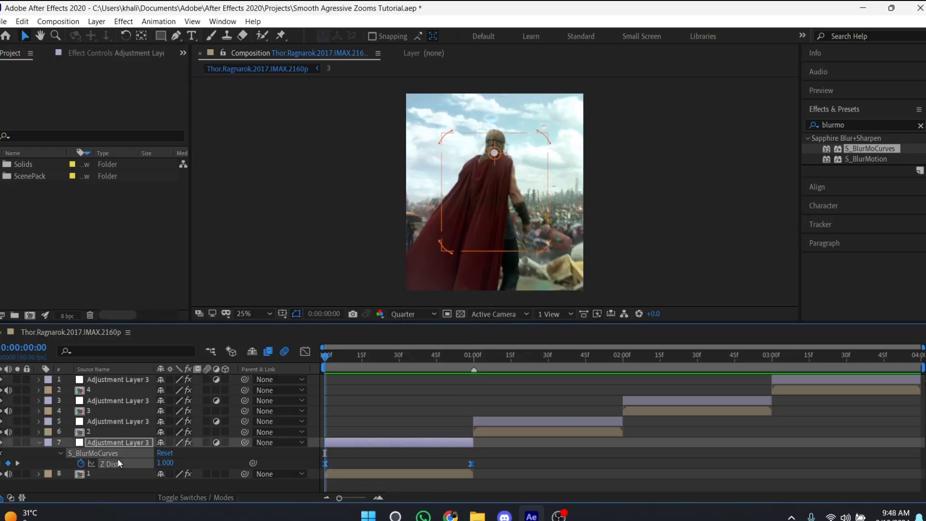
right_click(117, 459)
mouse_move(159, 441)
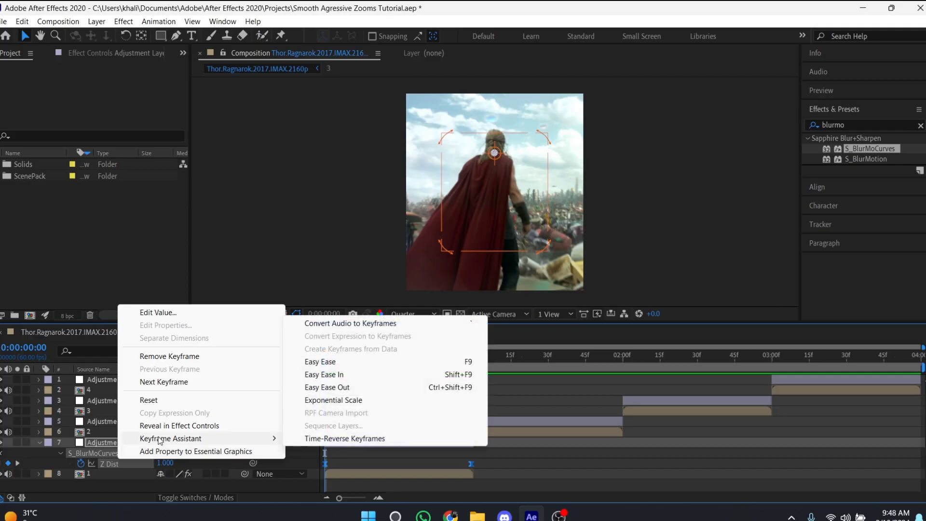
left_click(339, 439)
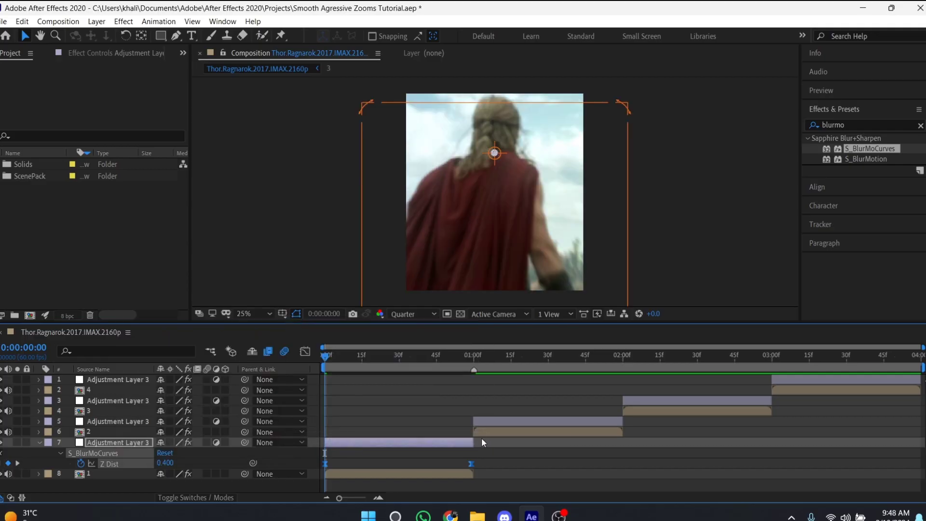
left_click(482, 424)
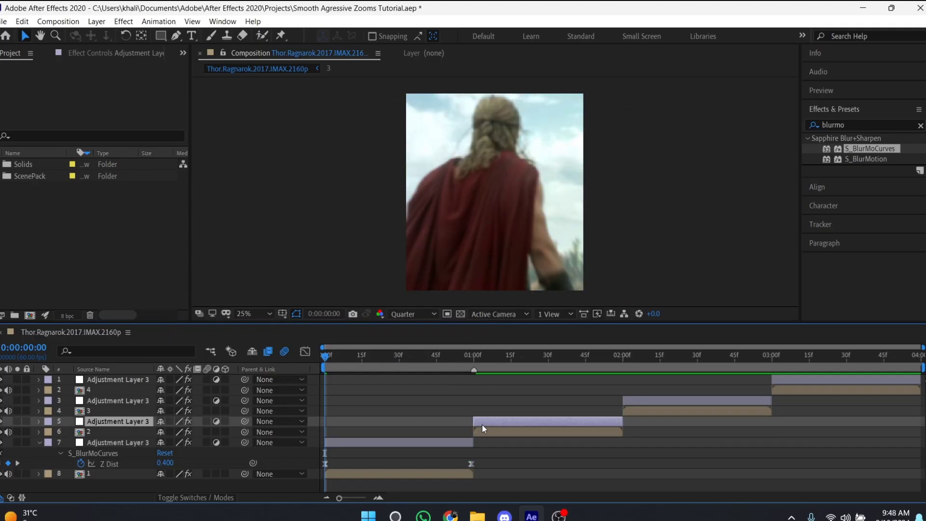
key("u")
left_click(122, 439)
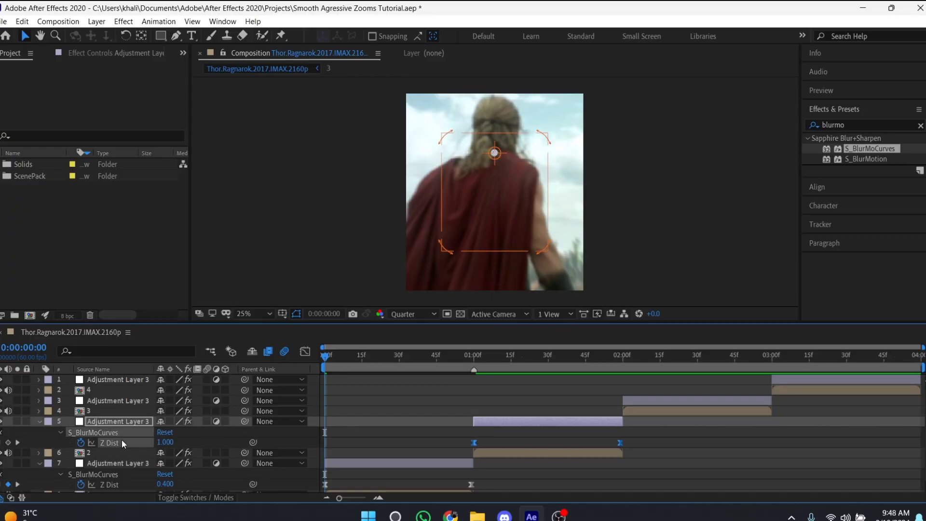
right_click(121, 439)
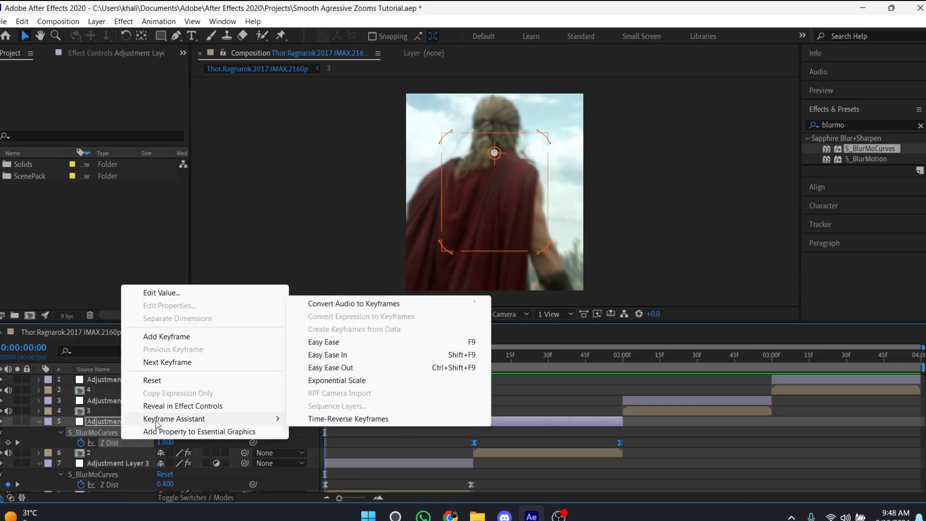
left_click(707, 401)
Step: Time-reverse the Z Dist keyframes on the third and fourth adjustment layers
key("u")
right_click(114, 422)
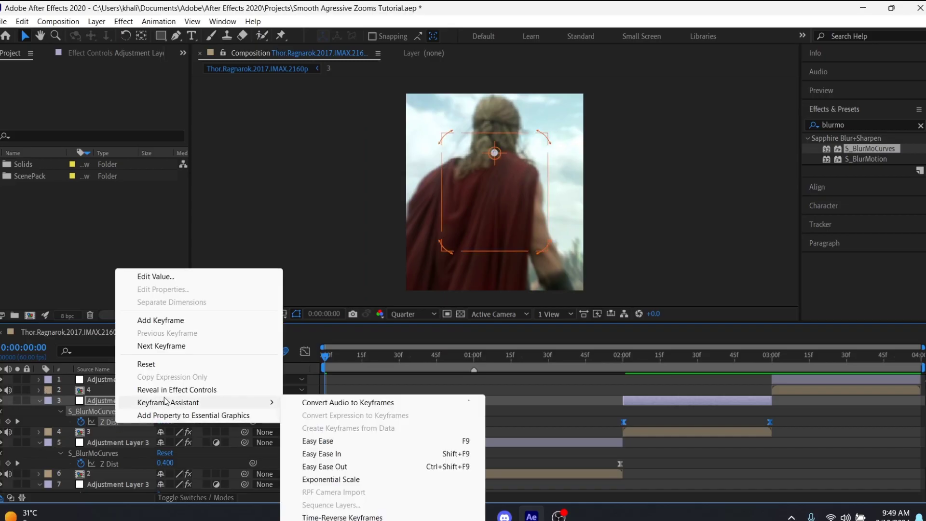
left_click(367, 512)
left_click(798, 380)
key("u")
right_click(140, 401)
mouse_move(241, 380)
left_click(367, 496)
Step: Collapse the layer rows, preview the four zoom transitions, rewind to 0:00, and collapse the blurmo search results
key("u")
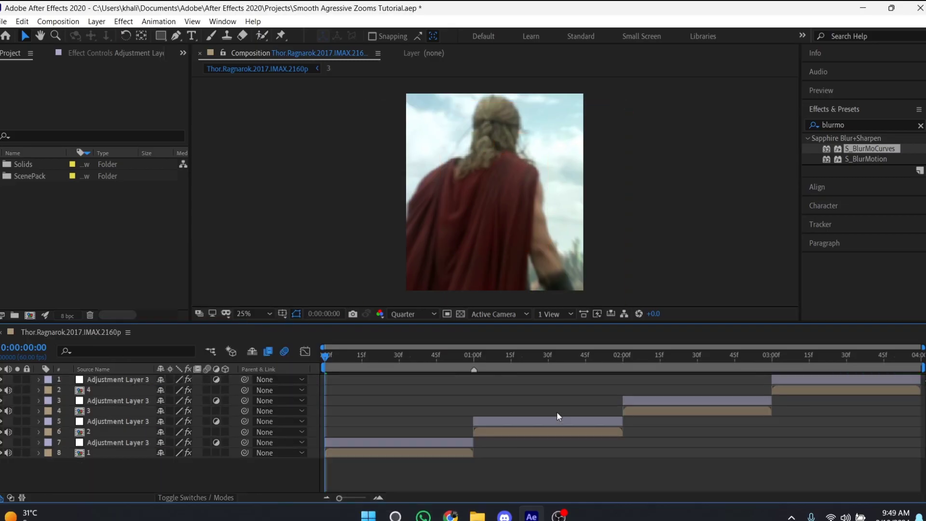
key("space")
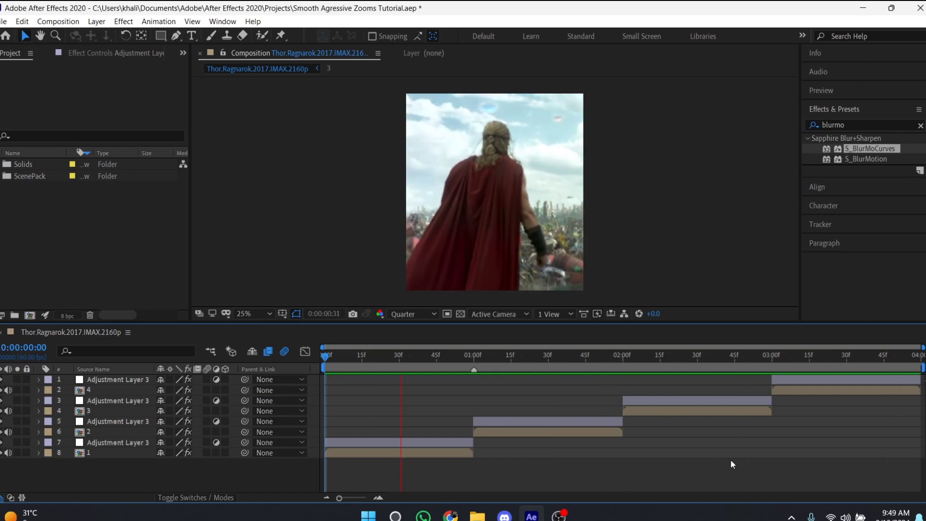
key("space")
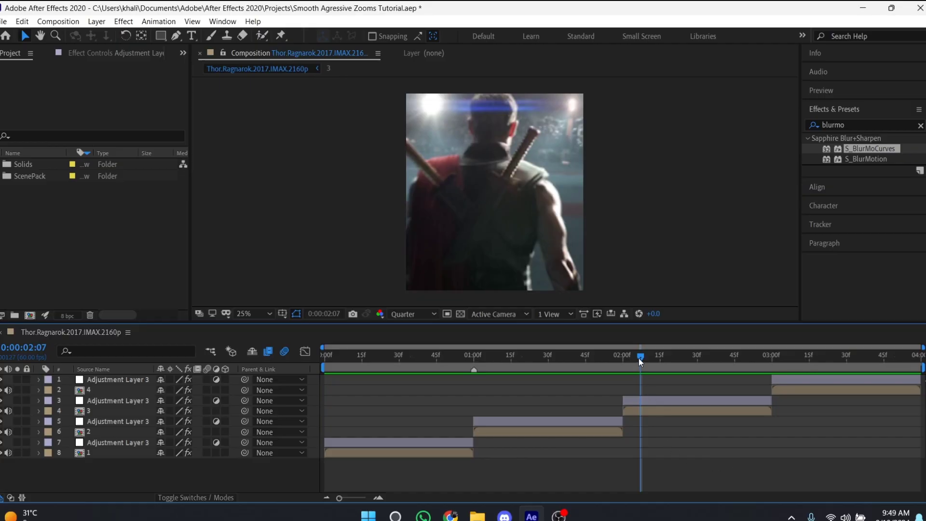
left_click_drag(639, 358, 311, 410)
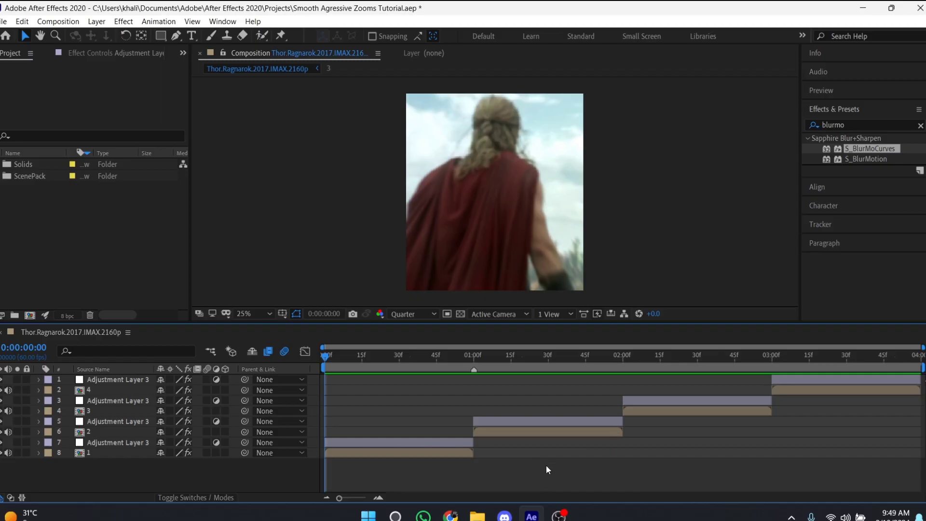
left_click(833, 108)
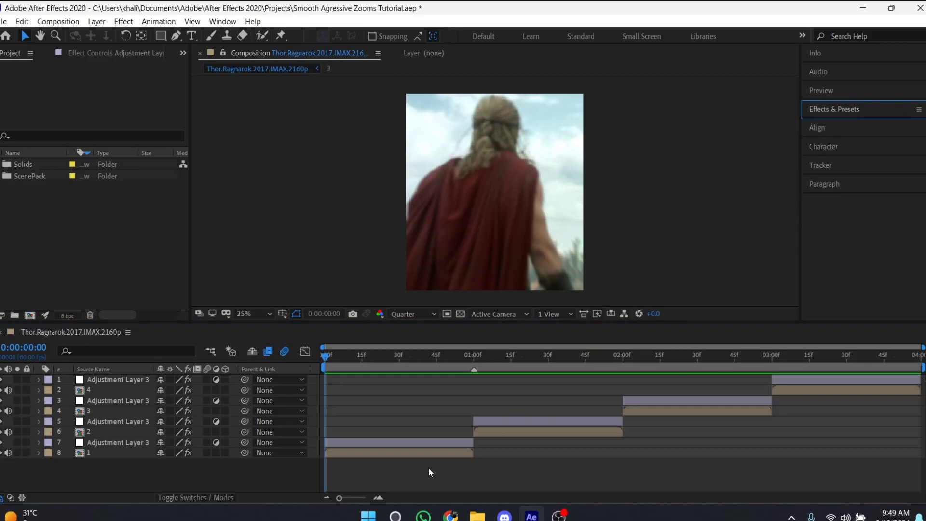